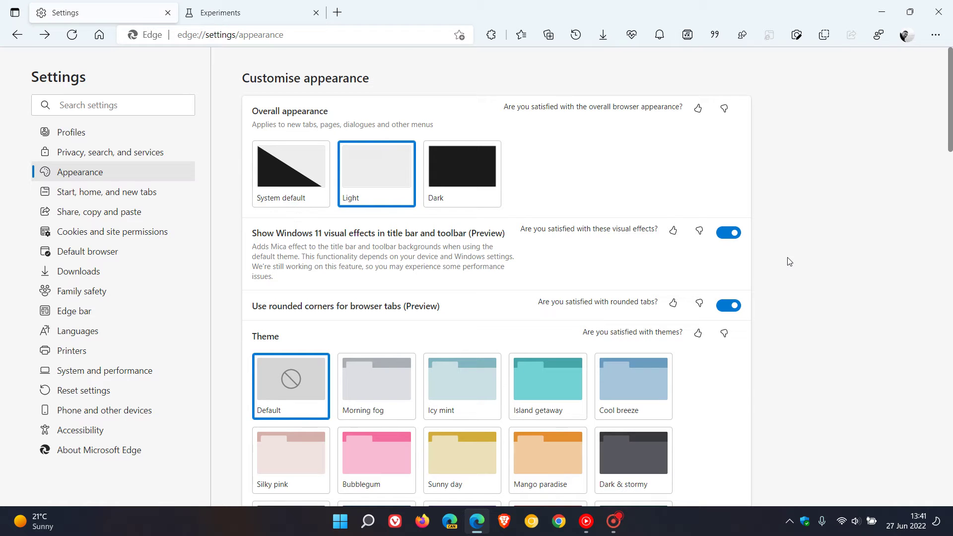
# - Switch to the Experiments tab showing edge://flags
pyautogui.click(265, 20)
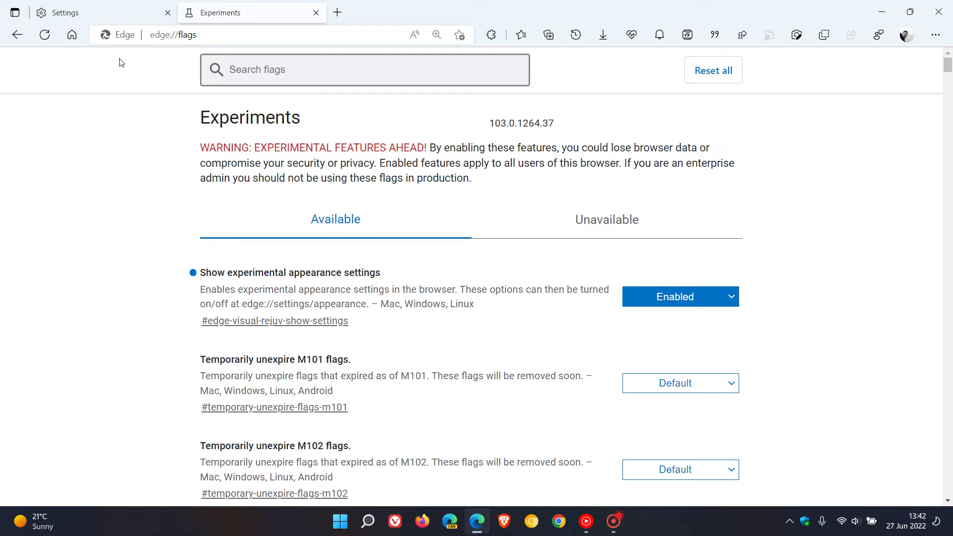
# - Switch to the Settings tab showing edge://settings/appearance
pyautogui.click(106, 9)
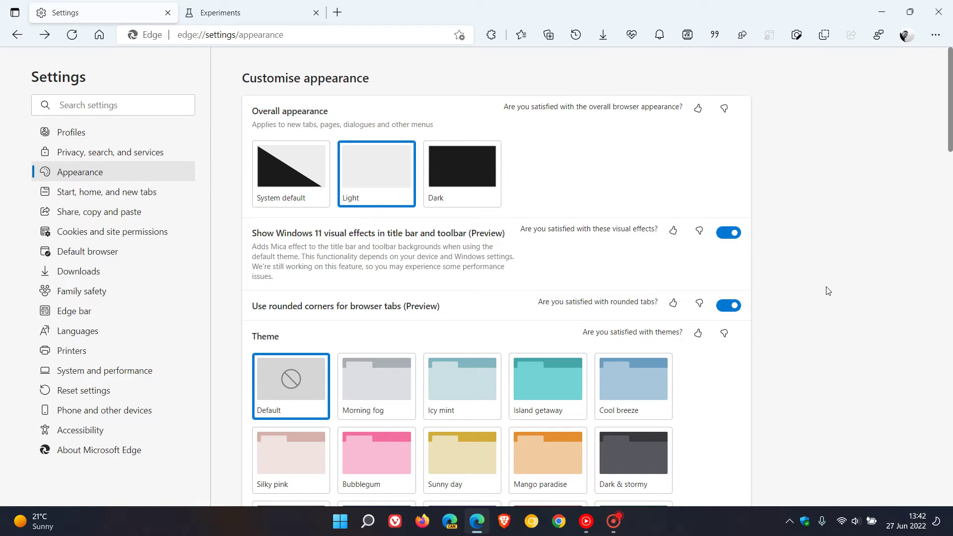
# - Switch back to the Experiments tab showing edge://flags
pyautogui.click(266, 12)
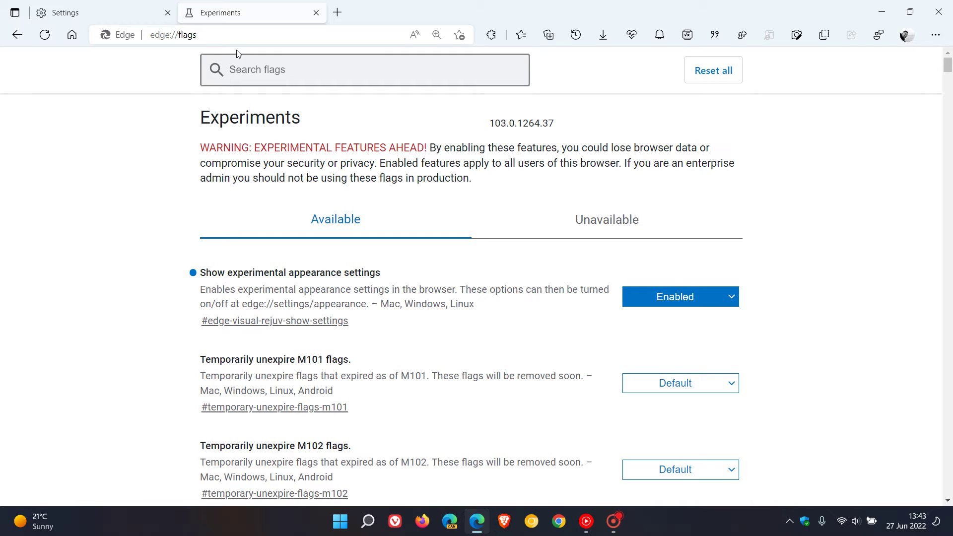
# - Paste the flag name into Search flags to find 'Enable Windows 11 Acrylic effect in menus'
pyautogui.click(240, 69)
pyautogui.rightClick(322, 73)
pyautogui.click(387, 205)
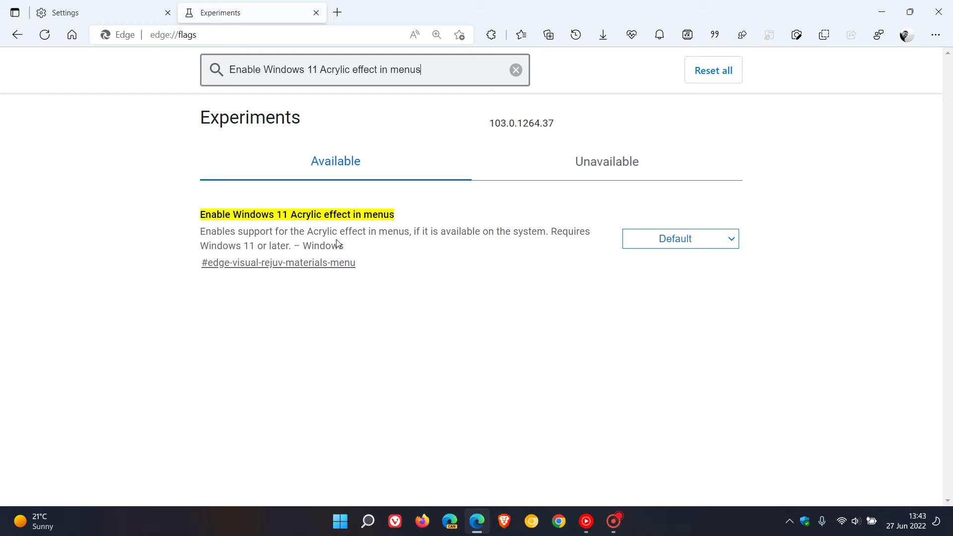
pyautogui.click(127, 10)
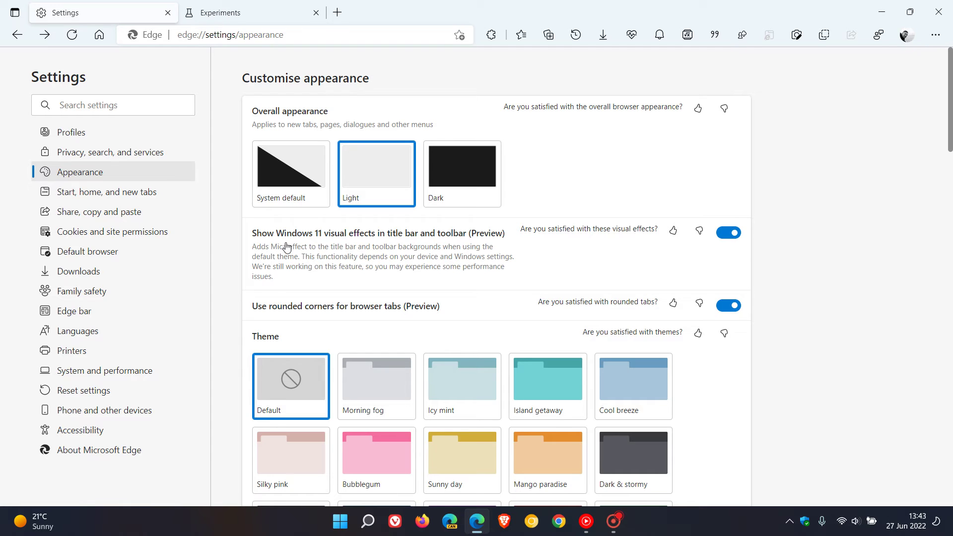
pyautogui.click(235, 15)
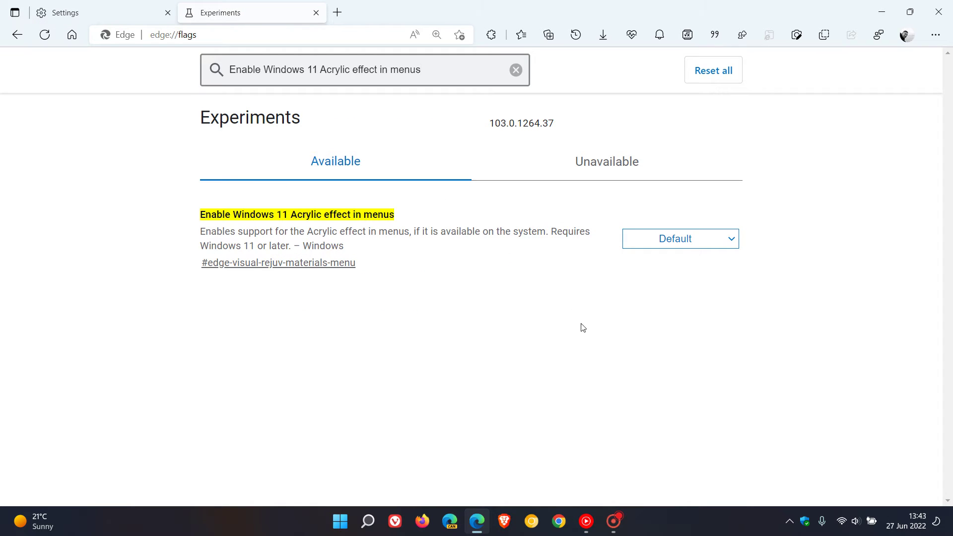
# - Set the Acrylic effect in menus flag from Default to Enabled and restart Edge
pyautogui.click(690, 244)
pyautogui.click(690, 269)
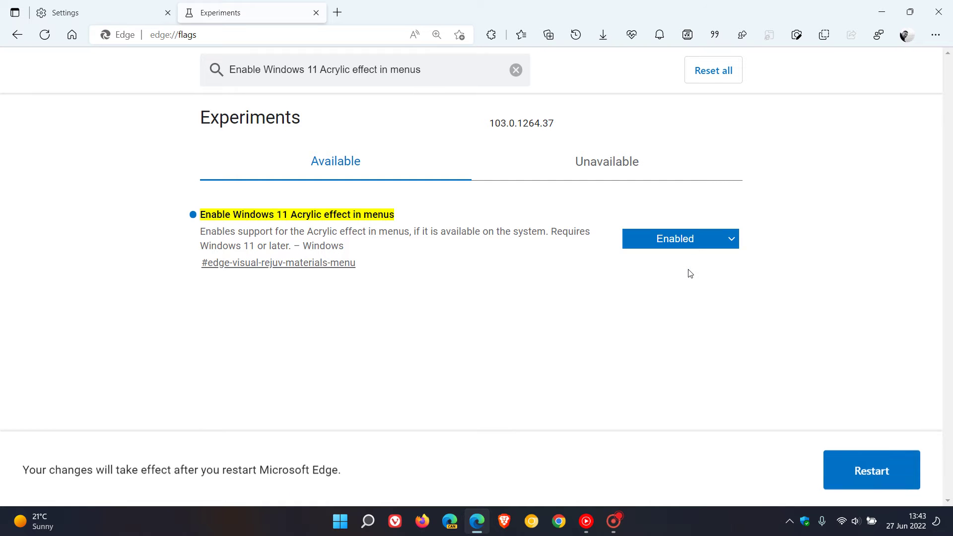
pyautogui.click(863, 467)
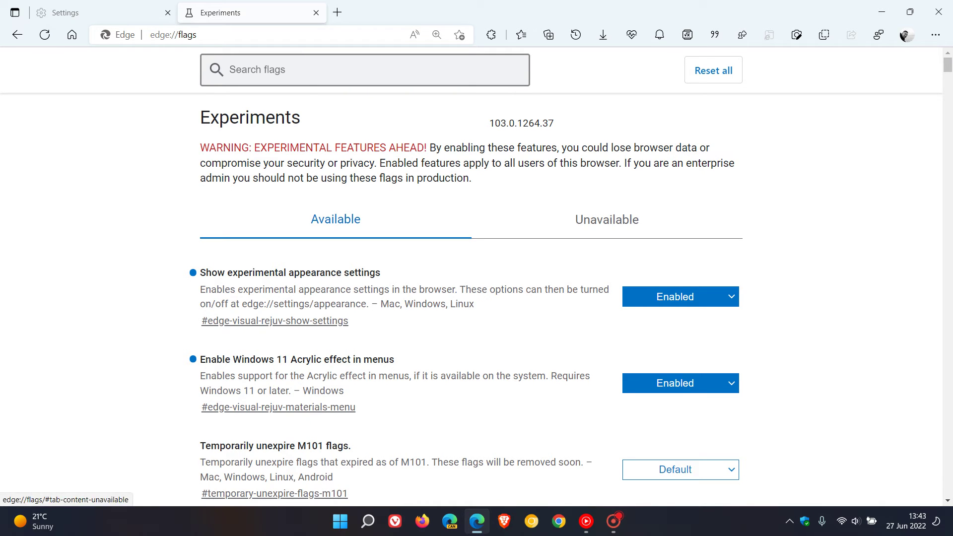
# - On a new tab, view the translucent background-image context menu and Settings and more menu
pyautogui.click(338, 12)
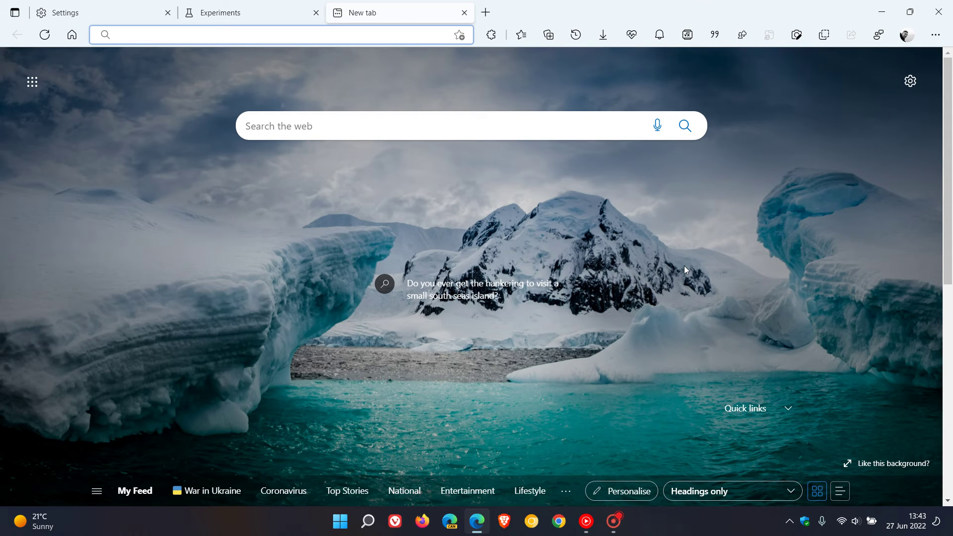
pyautogui.rightClick(678, 178)
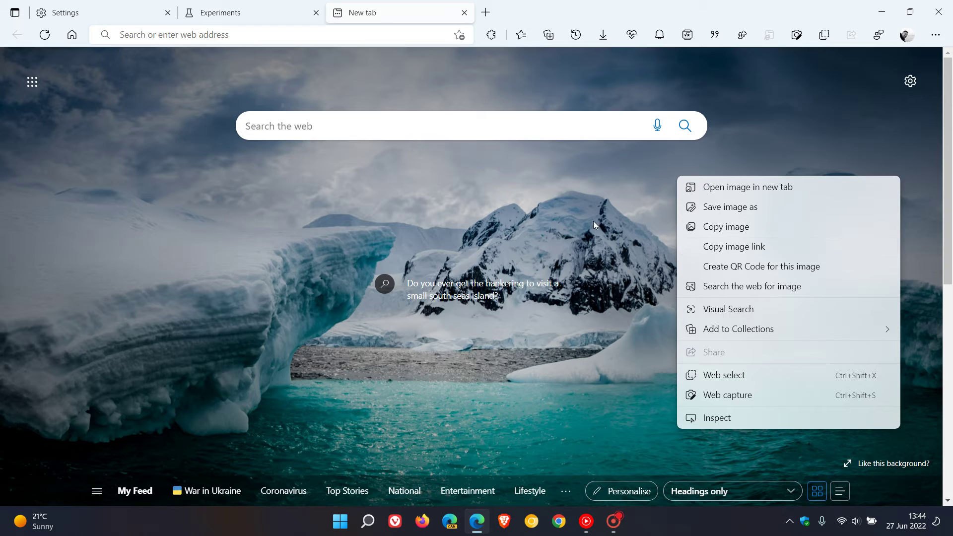
pyautogui.rightClick(145, 176)
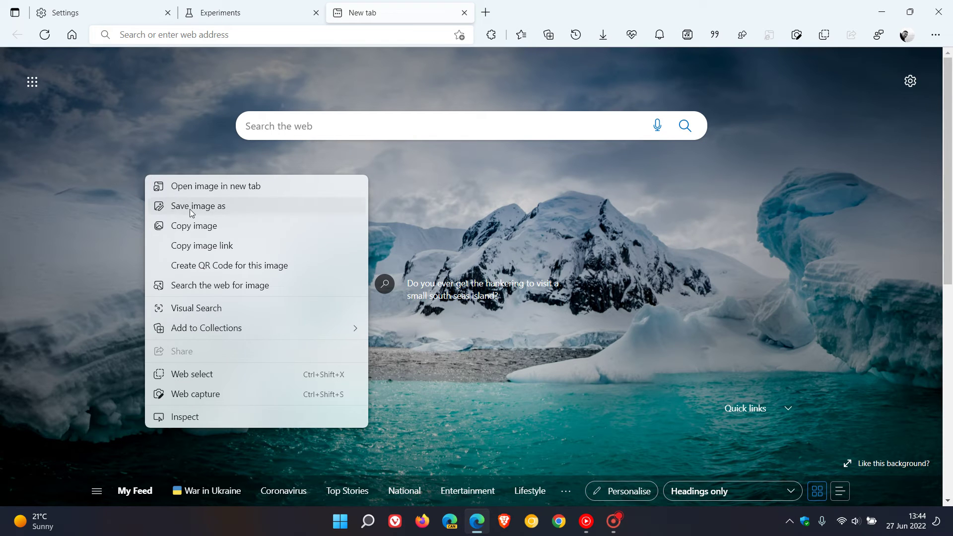
pyautogui.click(940, 42)
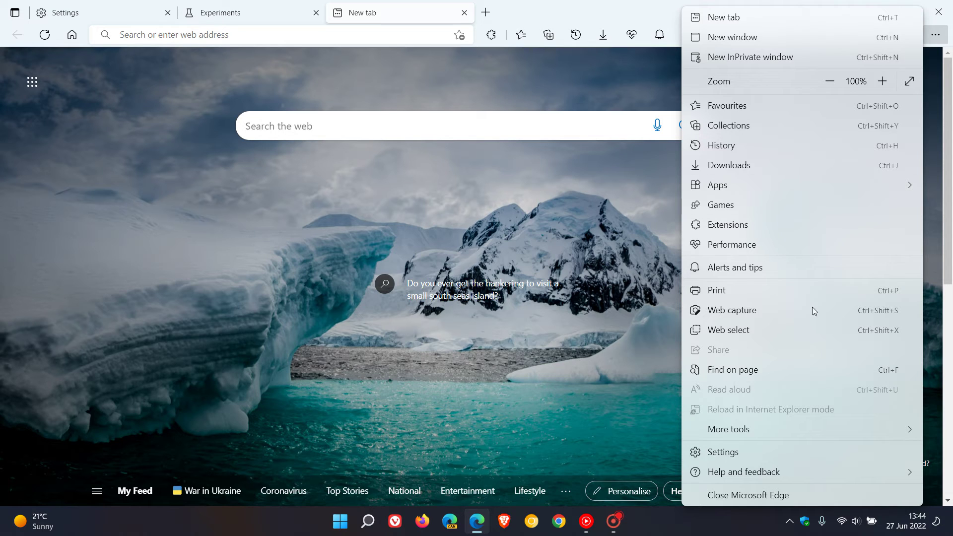
pyautogui.click(621, 237)
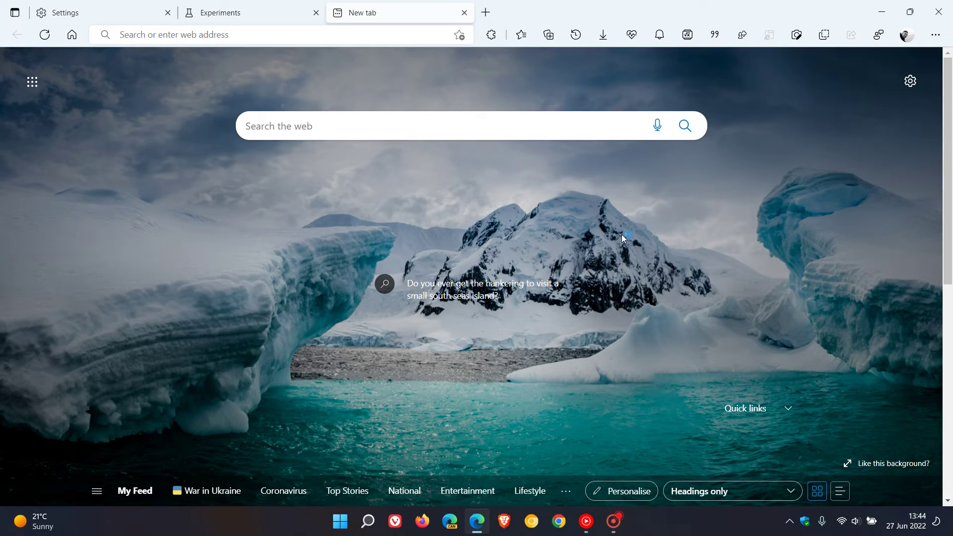
# - Switch to the Experiments tab listing both appearance flags as Enabled
pyautogui.click(266, 14)
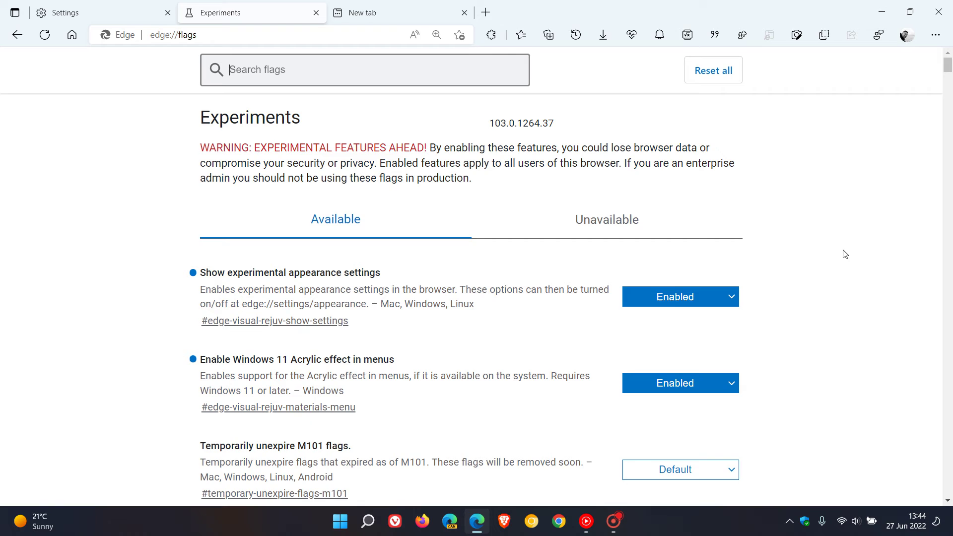
# - Show the New tab page, minimize Edge, then restore it from the taskbar
pyautogui.click(403, 15)
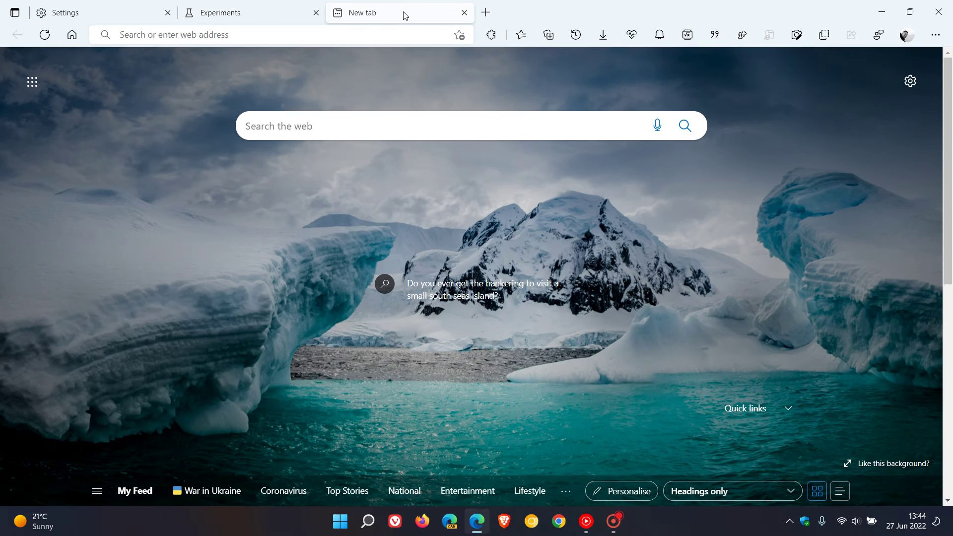
pyautogui.click(882, 12)
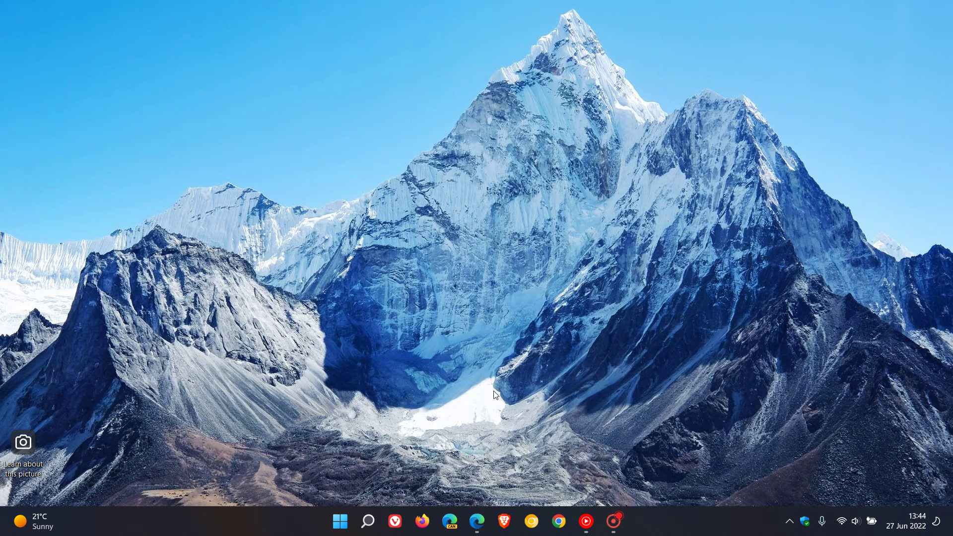
pyautogui.moveTo(478, 521)
pyautogui.click(493, 503)
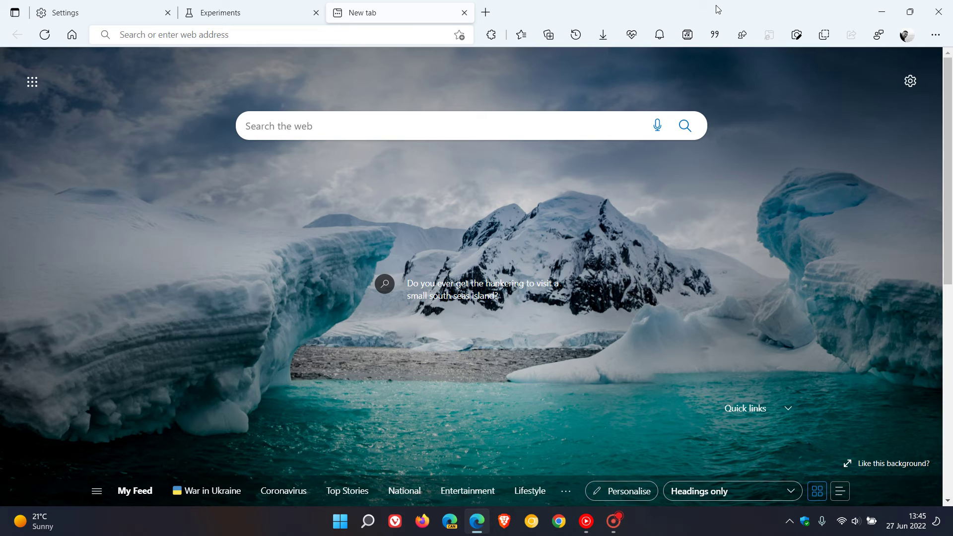
# - Switch through the Settings tab to the Experiments tab
pyautogui.click(123, 16)
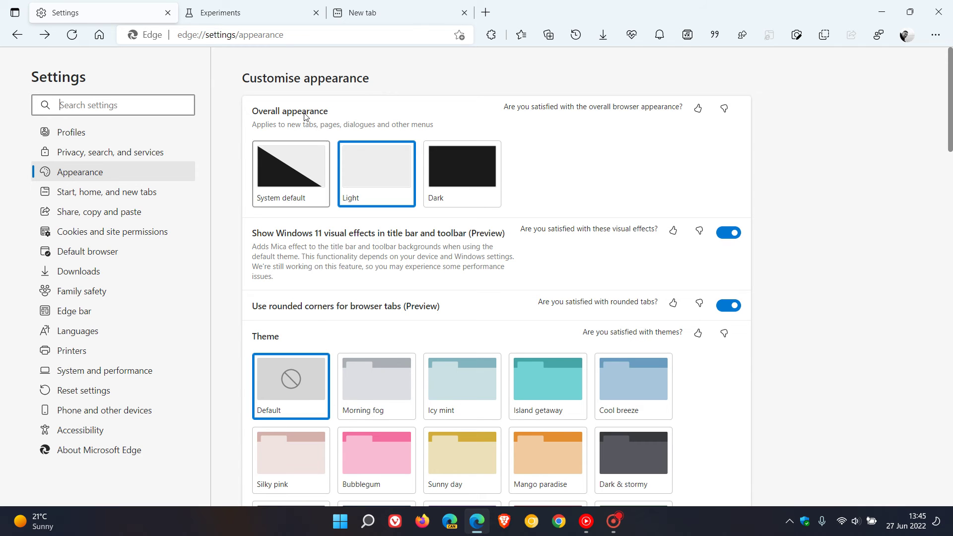
pyautogui.click(273, 16)
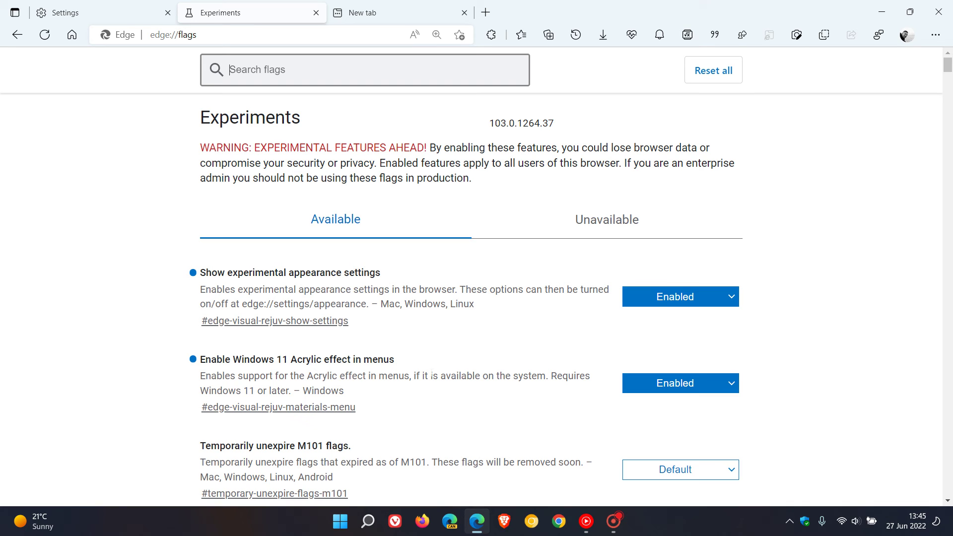
# - On the New tab page, open the background-image menu at right, left and right spots, then dismiss it
pyautogui.click(399, 17)
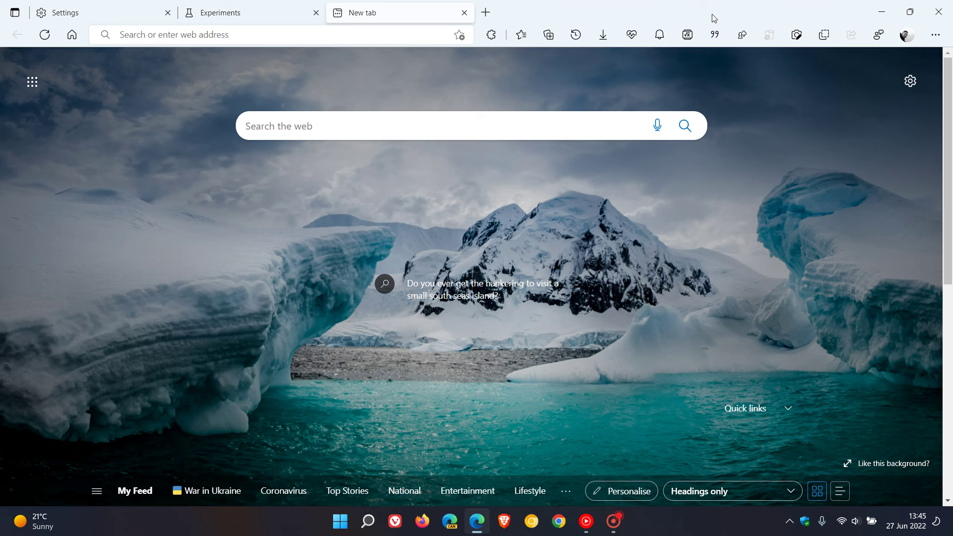
pyautogui.rightClick(757, 148)
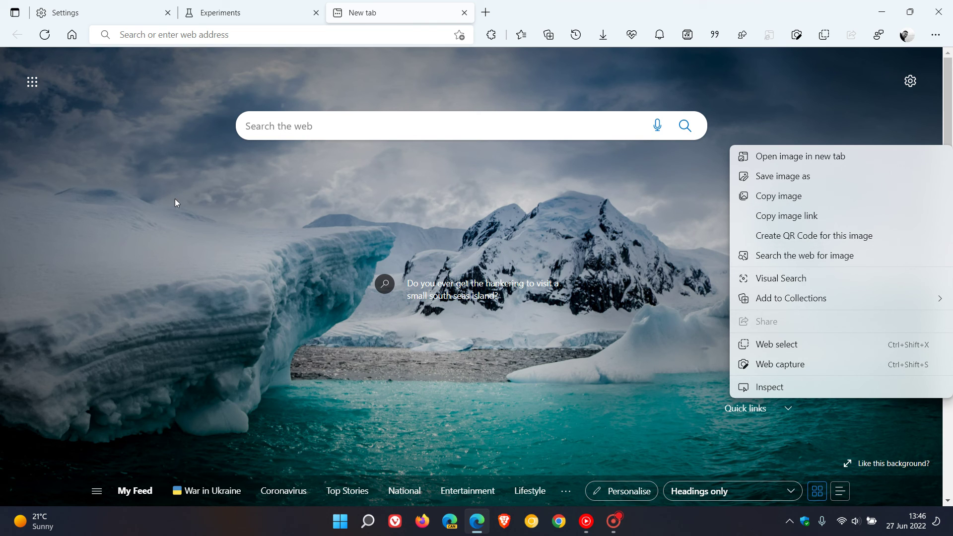
pyautogui.rightClick(157, 173)
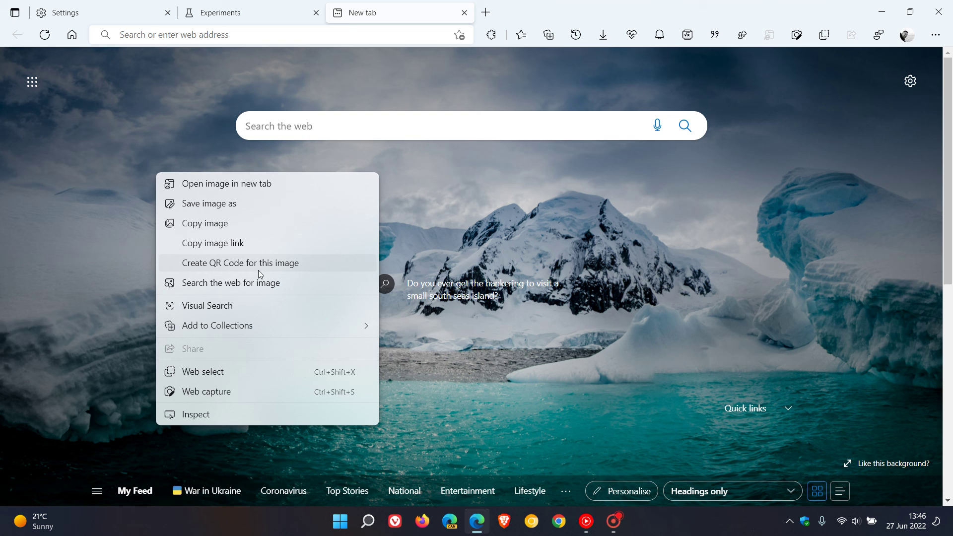
pyautogui.rightClick(702, 186)
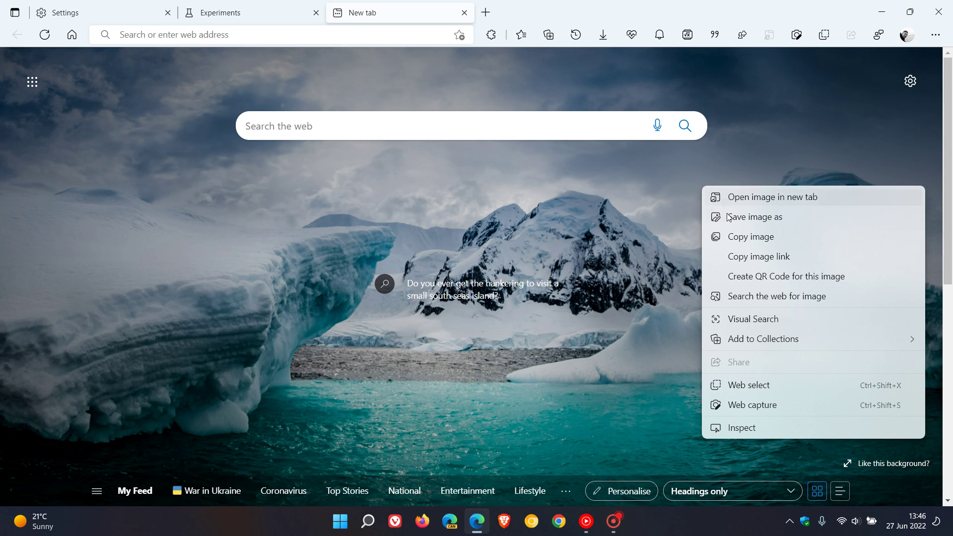
pyautogui.click(630, 230)
pyautogui.click(221, 12)
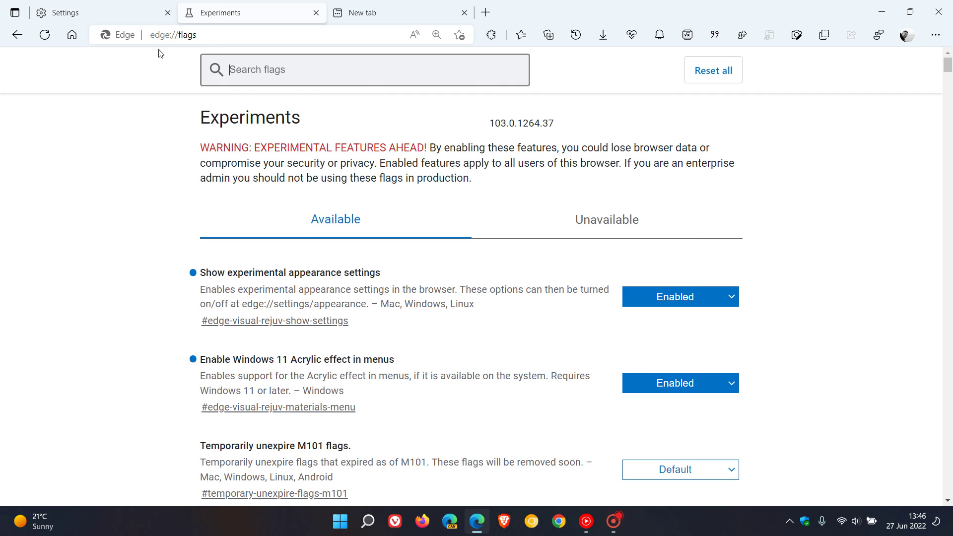
pyautogui.click(121, 14)
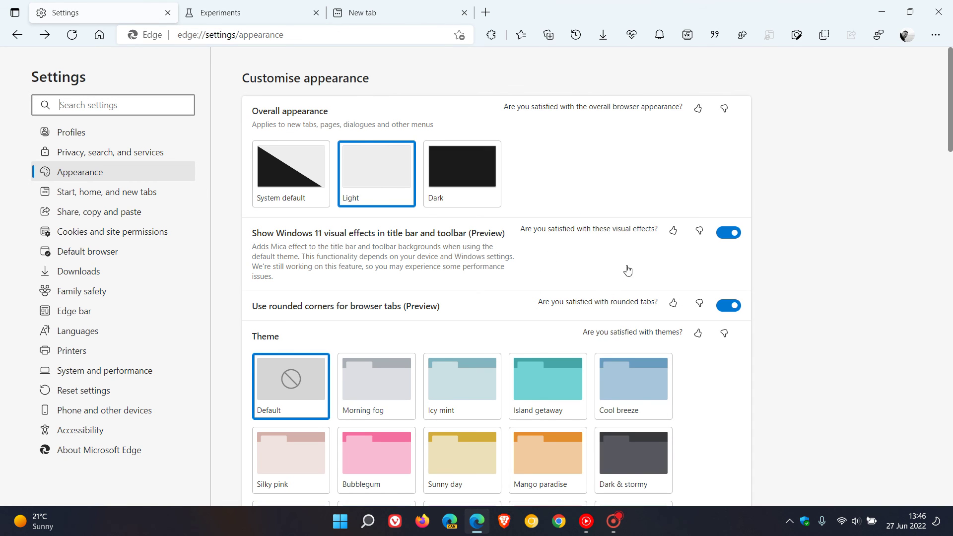
pyautogui.click(405, 9)
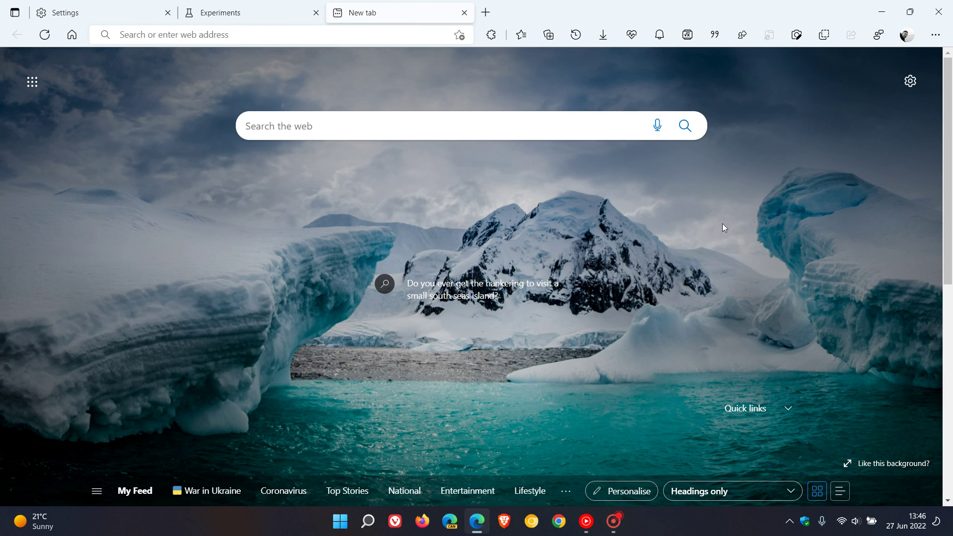
pyautogui.rightClick(768, 162)
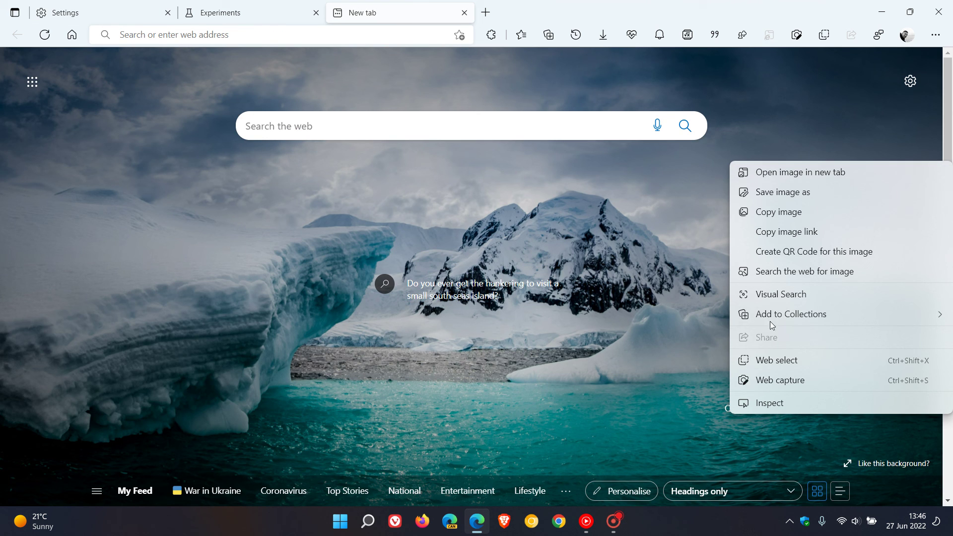
pyautogui.click(655, 244)
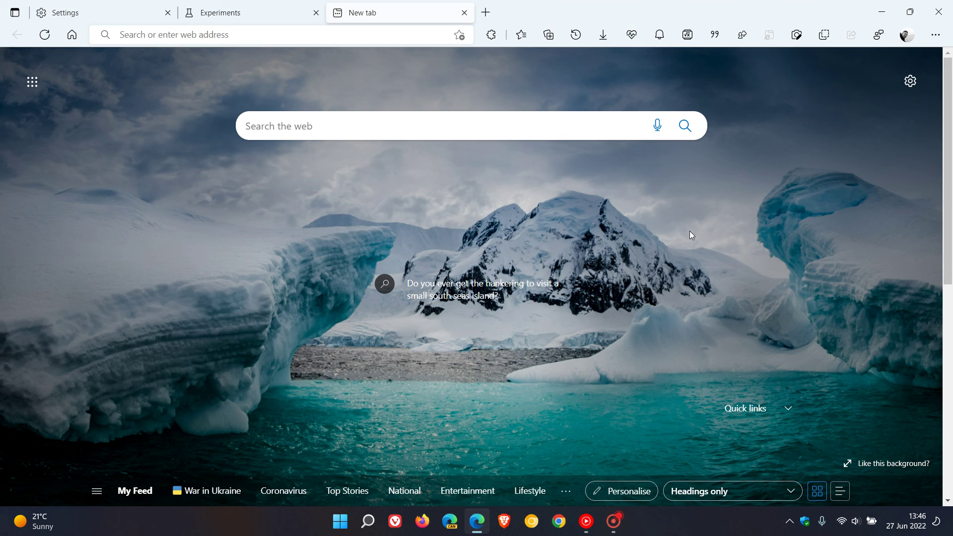